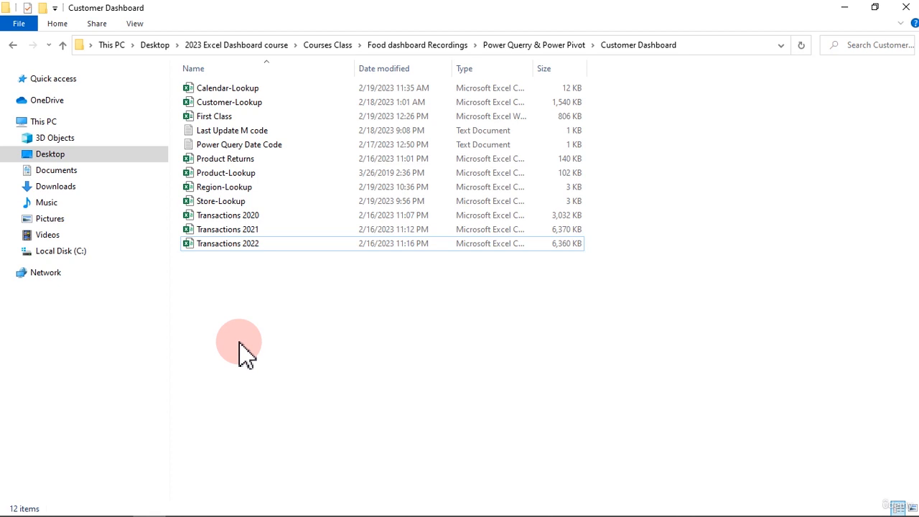
# - Create a folder named FactTable in Customer Dashboard and move the Transactions 2020, 2021 and 2022 files into it
pyautogui.hotkey('ctrl', 'shift', 'n')
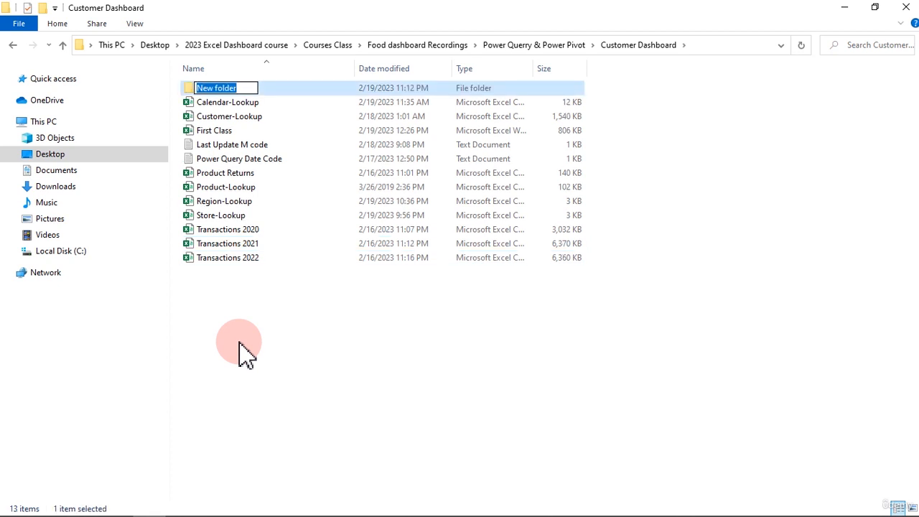
pyautogui.write('Fac')
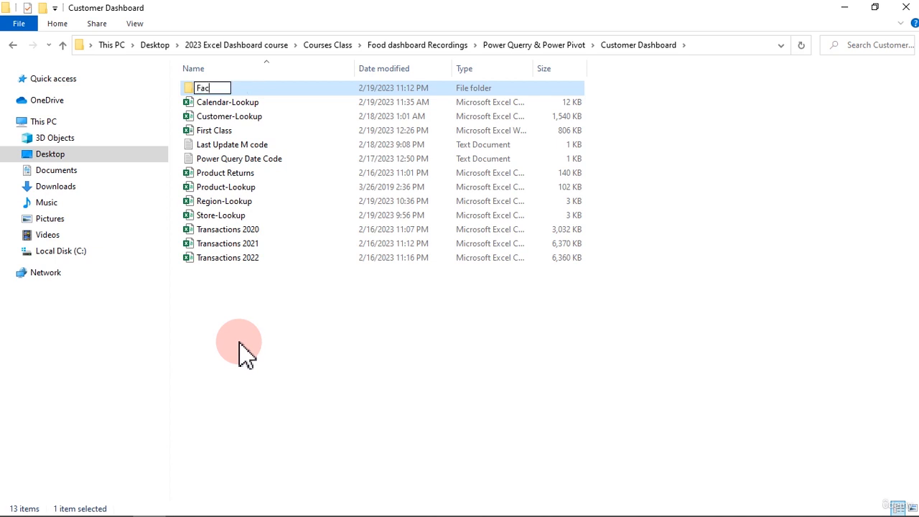
pyautogui.write('tTable')
pyautogui.press('Return')
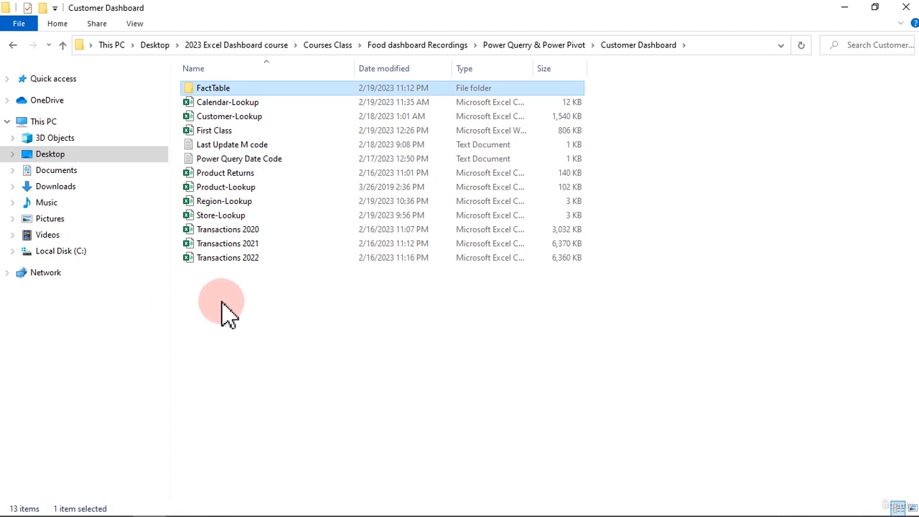
pyautogui.moveTo(221, 302); pyautogui.dragTo(230, 96)
pyautogui.rightClick(257, 241)
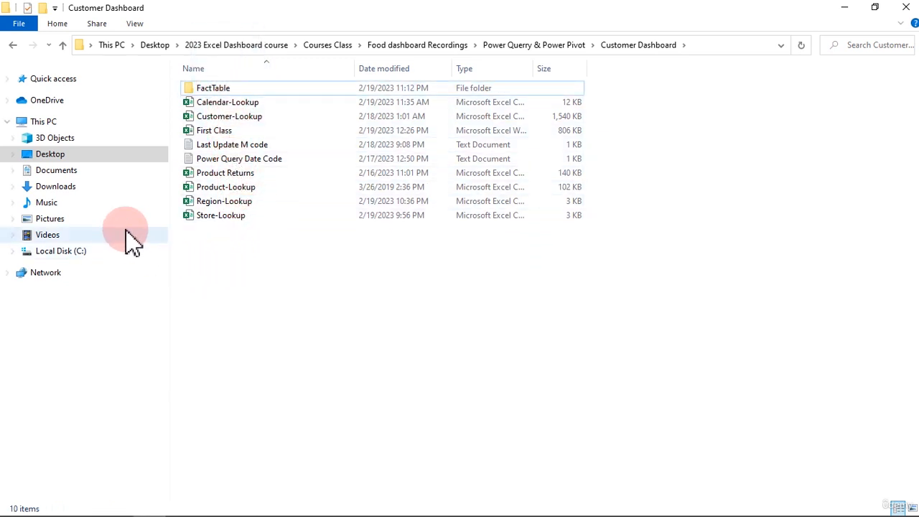
# - Copy the Power Pivot and Power Query logos, images, START-Dashboard, Course Outline and connection files from Downloads into the FactTable folder
pyautogui.click(61, 191)
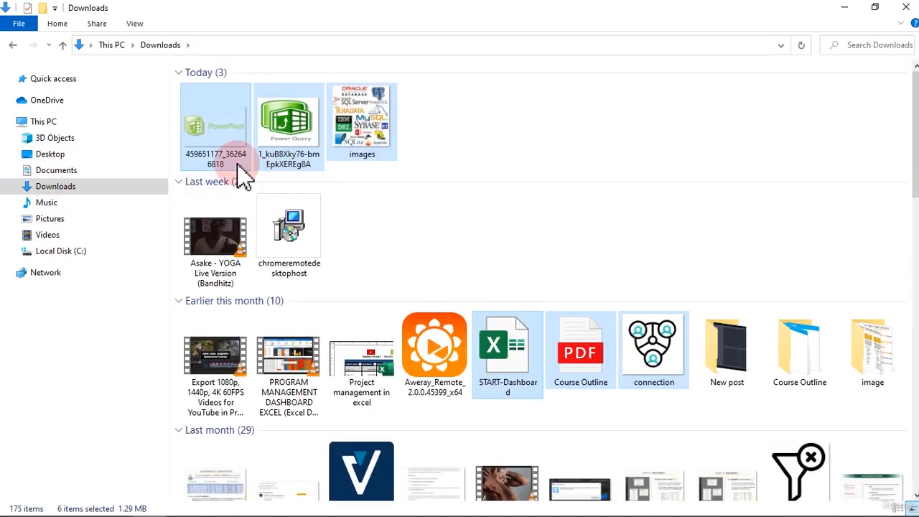
pyautogui.click(13, 45)
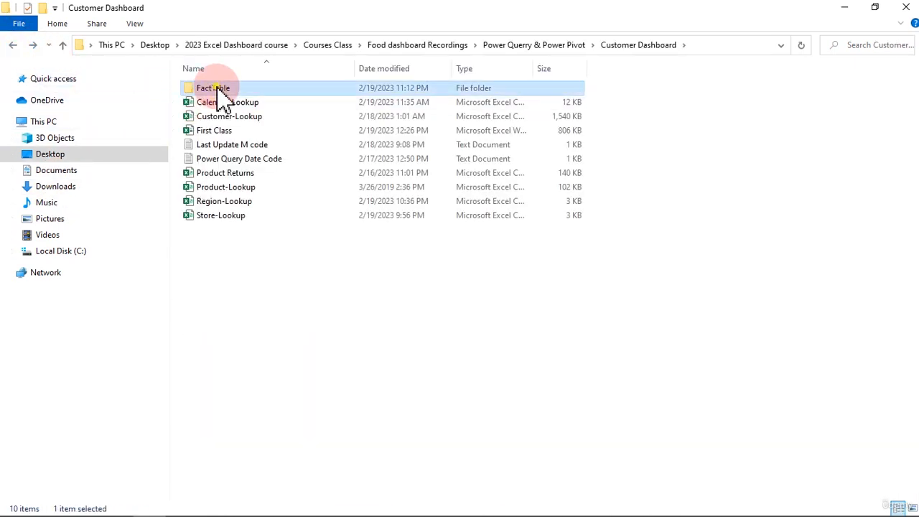
pyautogui.doubleClick(216, 88)
pyautogui.rightClick(316, 275)
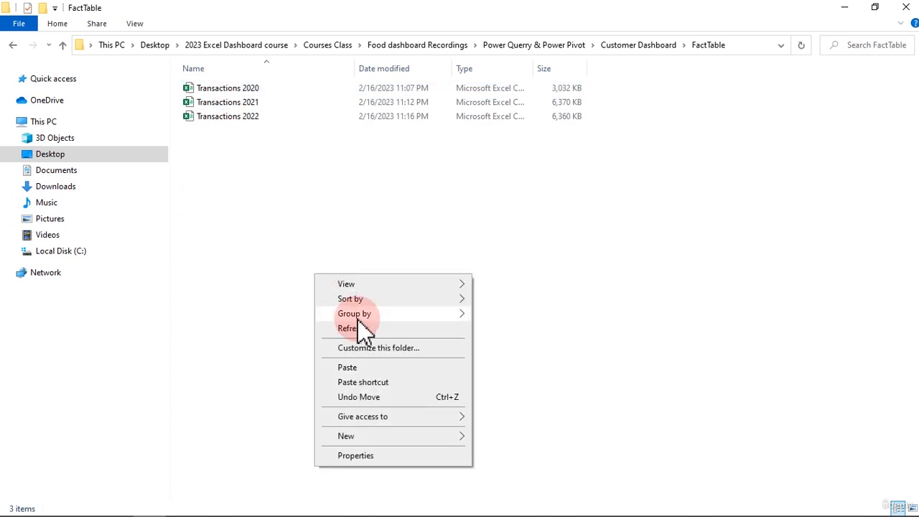
pyautogui.click(351, 368)
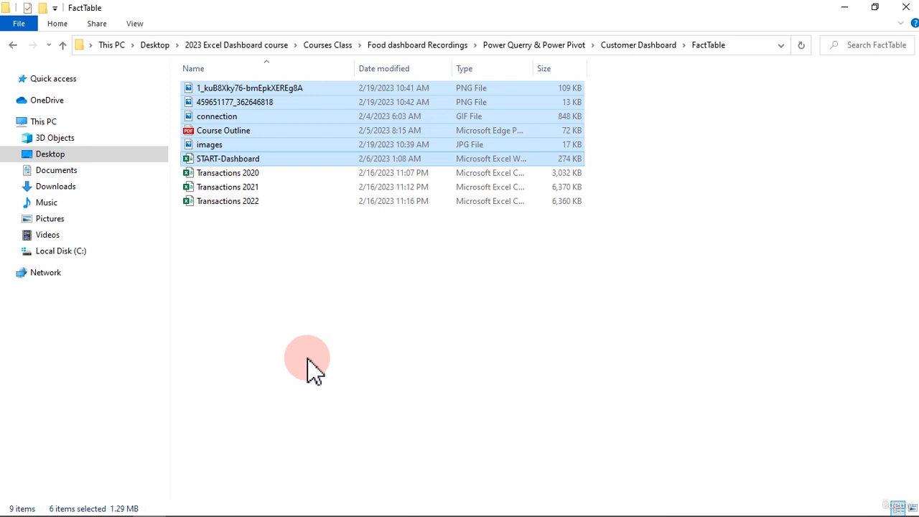
pyautogui.click(12, 45)
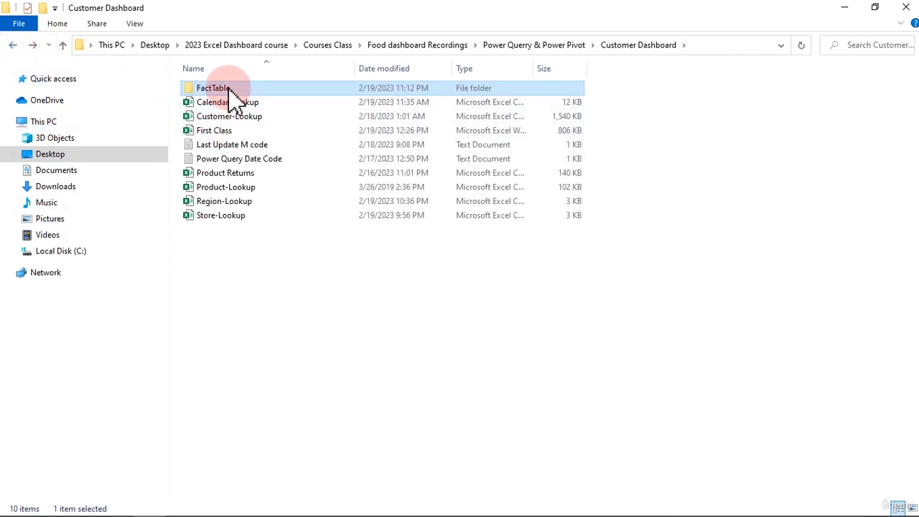
# - Switch to the First Class workbook in Excel and start a new query that imports from a folder
pyautogui.click(847, 8)
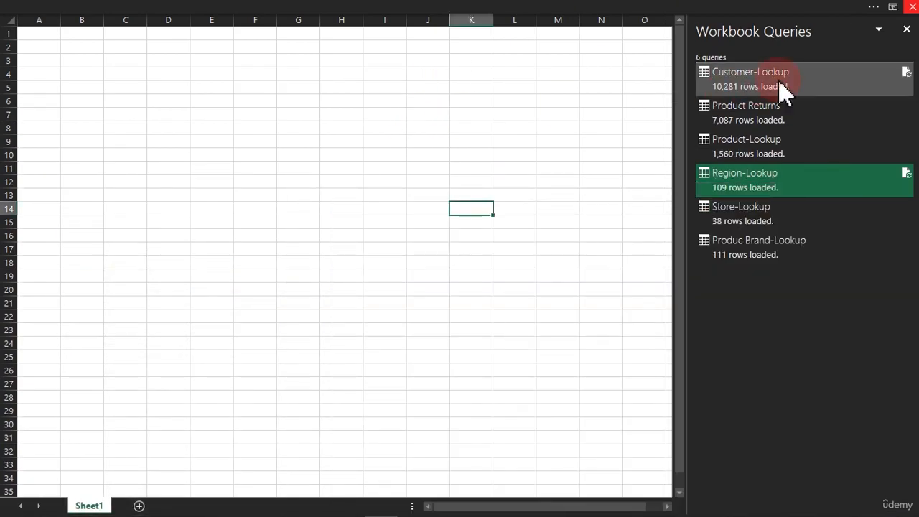
pyautogui.click(165, 6)
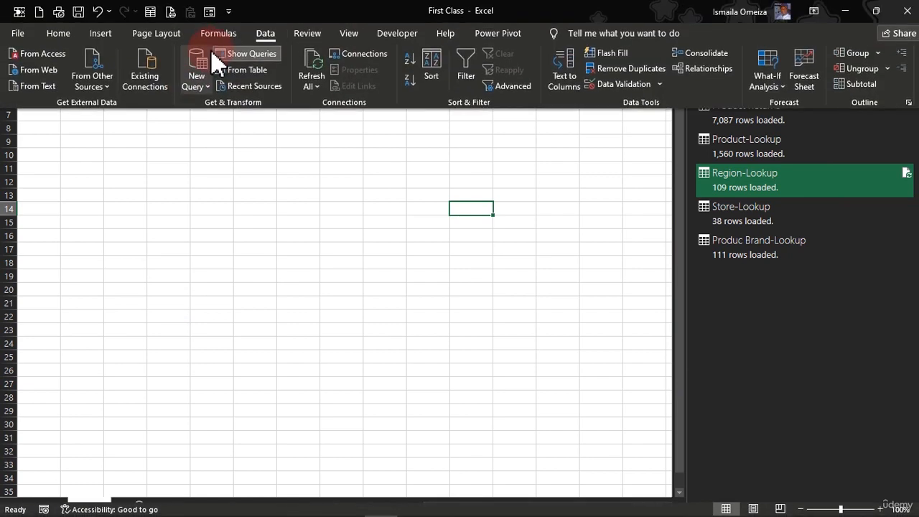
pyautogui.click(209, 89)
pyautogui.click(231, 119)
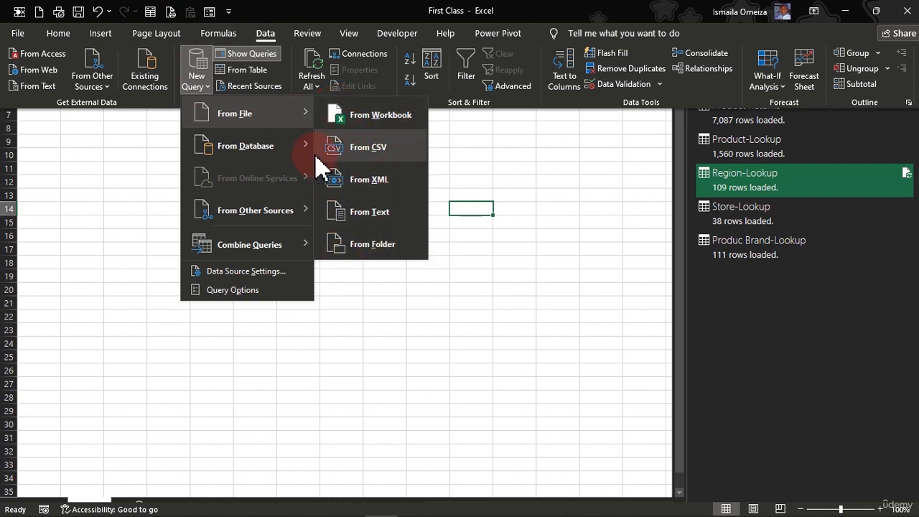
pyautogui.moveTo(307, 144)
pyautogui.moveTo(307, 210)
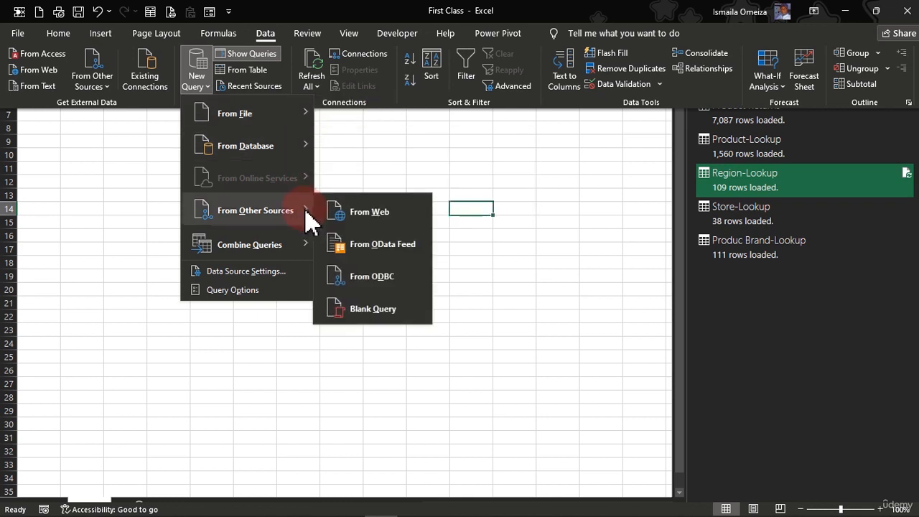
pyautogui.moveTo(301, 115)
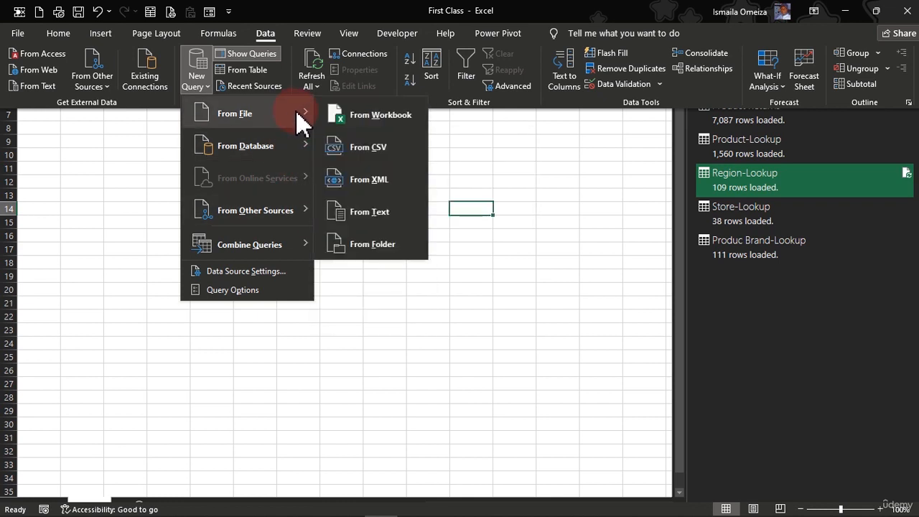
pyautogui.click(361, 242)
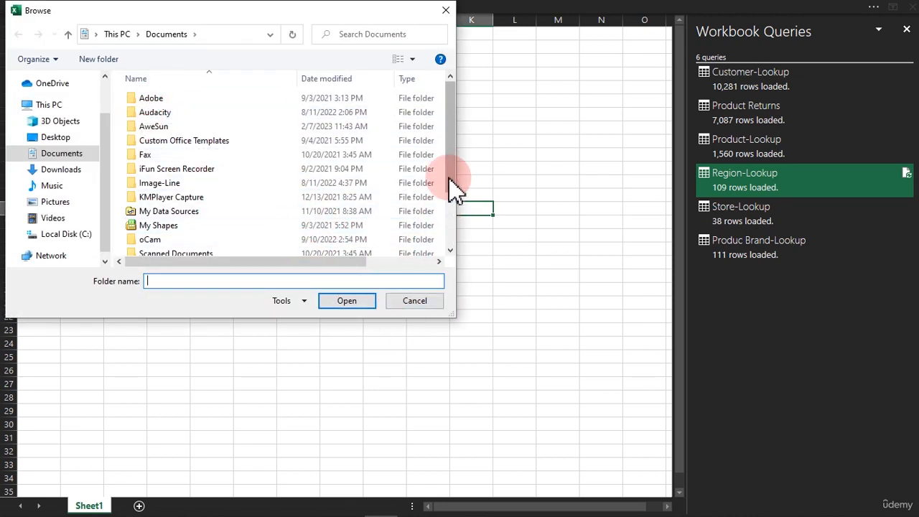
# - Choose the FactTable folder inside Desktop > 2023 Excel Dashboard course > Courses Class > Food dashboard Recordings > Power Querry & Power Pivot > Customer Dashboard as source
pyautogui.moveTo(451, 170); pyautogui.dragTo(444, 247)
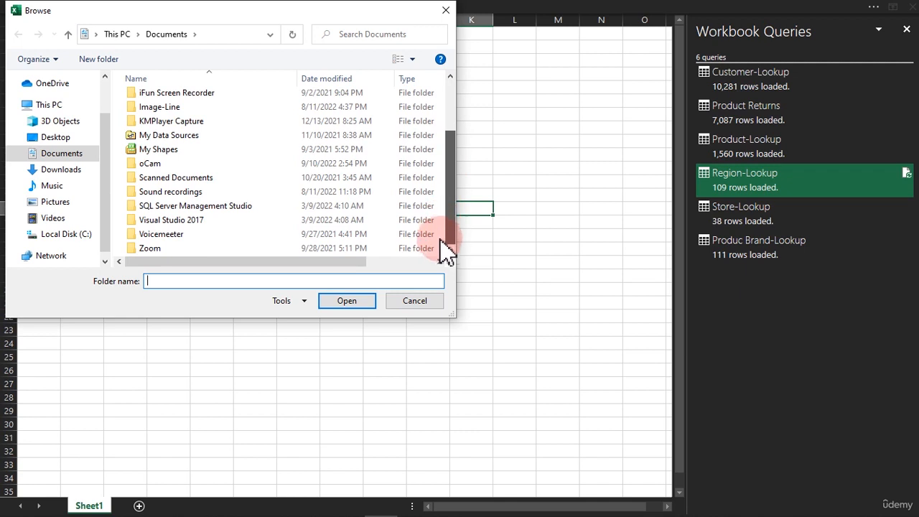
pyautogui.click(50, 137)
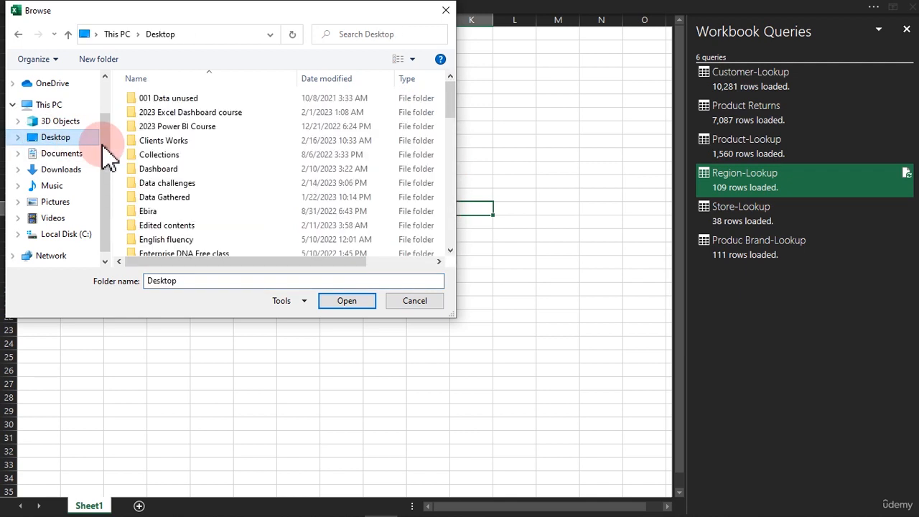
pyautogui.click(170, 115)
pyautogui.doubleClick(173, 115)
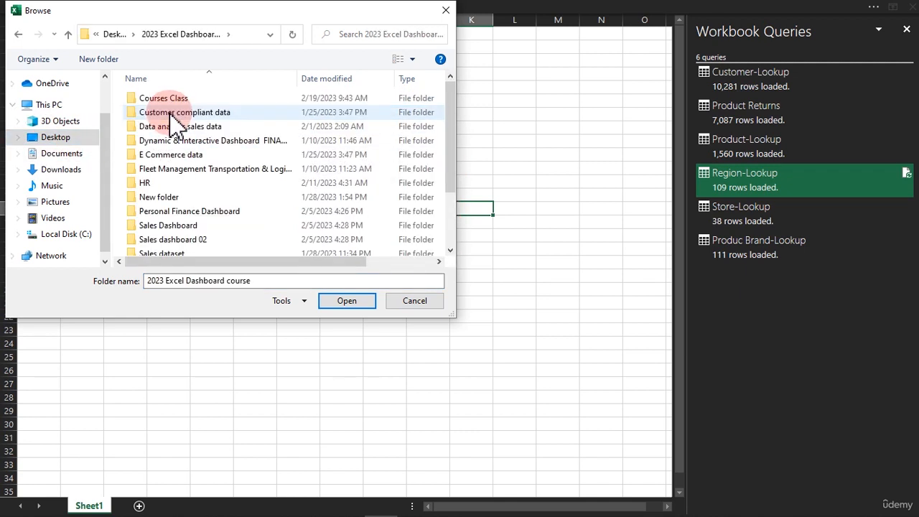
pyautogui.click(164, 101)
pyautogui.doubleClick(164, 101)
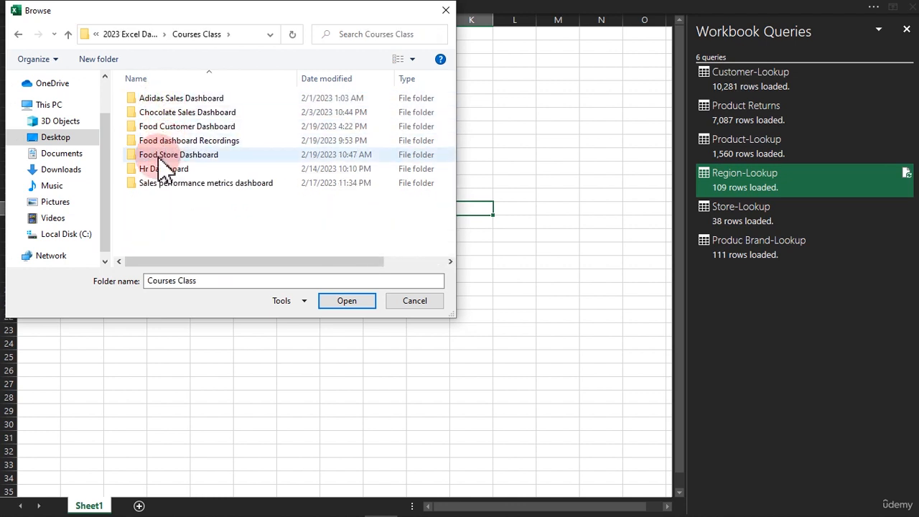
pyautogui.doubleClick(179, 142)
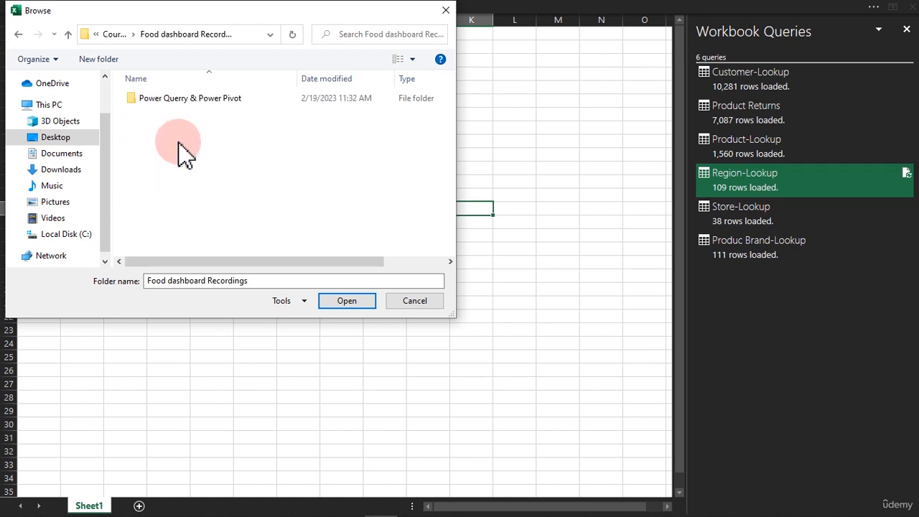
pyautogui.doubleClick(166, 101)
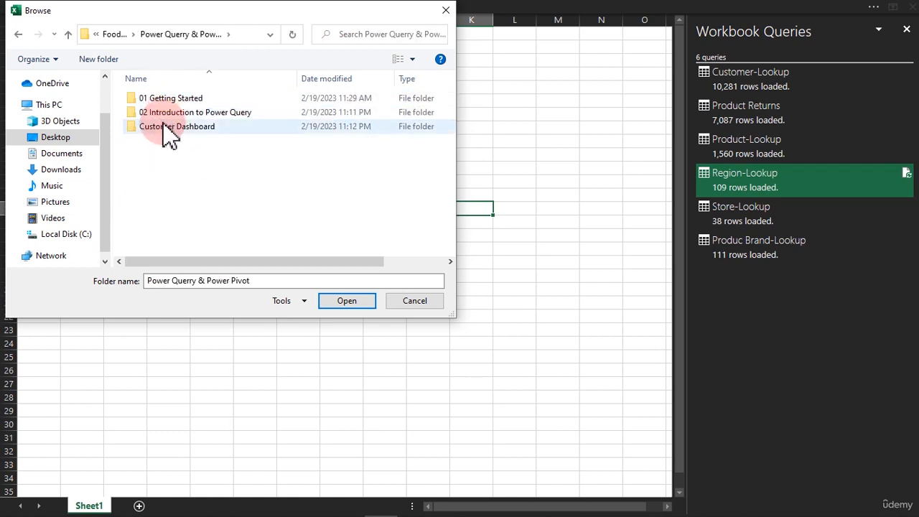
pyautogui.doubleClick(166, 128)
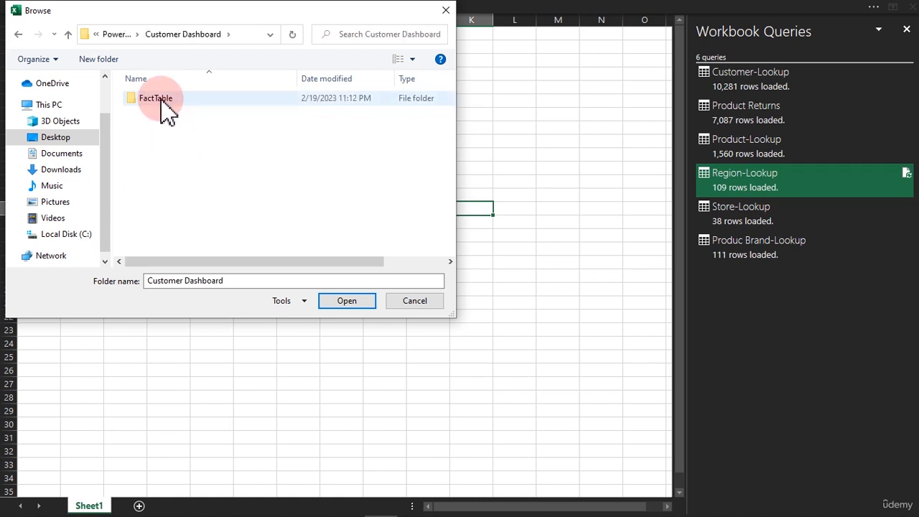
pyautogui.doubleClick(165, 106)
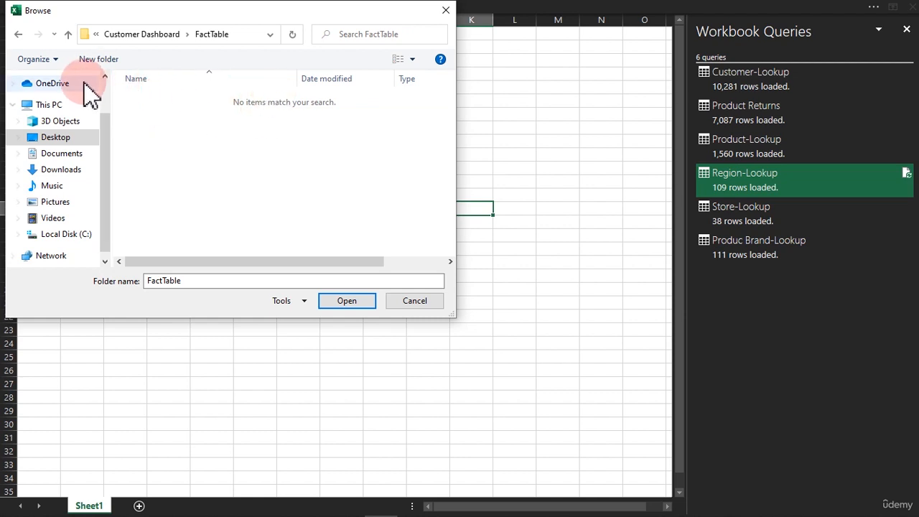
pyautogui.click(19, 34)
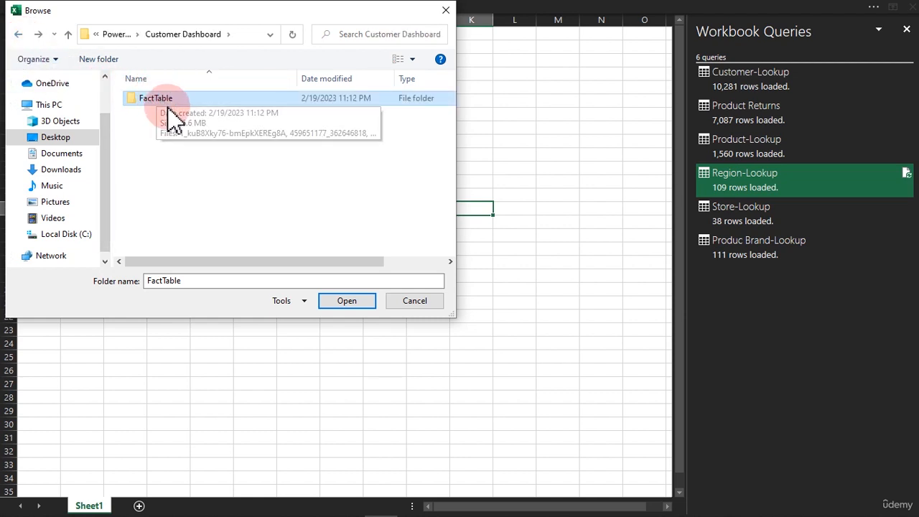
pyautogui.click(359, 300)
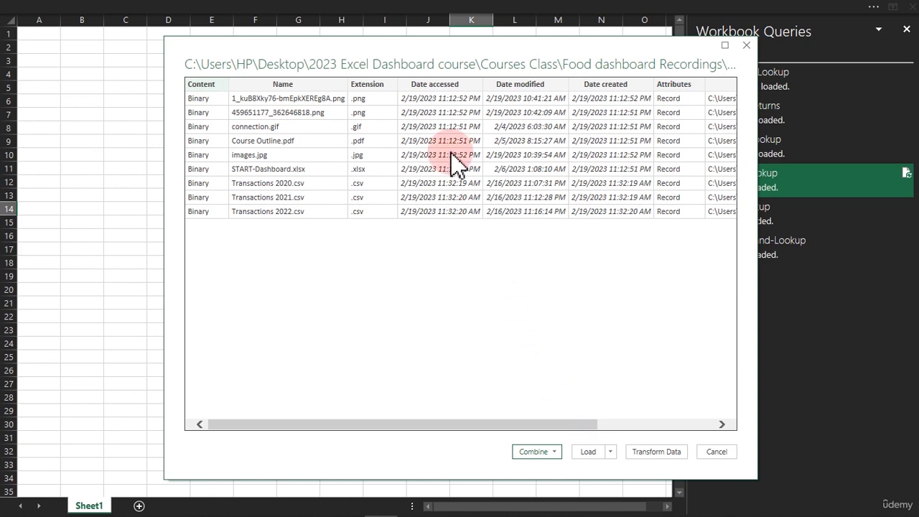
# - Open the FactTable folder's file list for transformation in the Power Query Editor without combining the files
pyautogui.moveTo(476, 72); pyautogui.dragTo(400, 37)
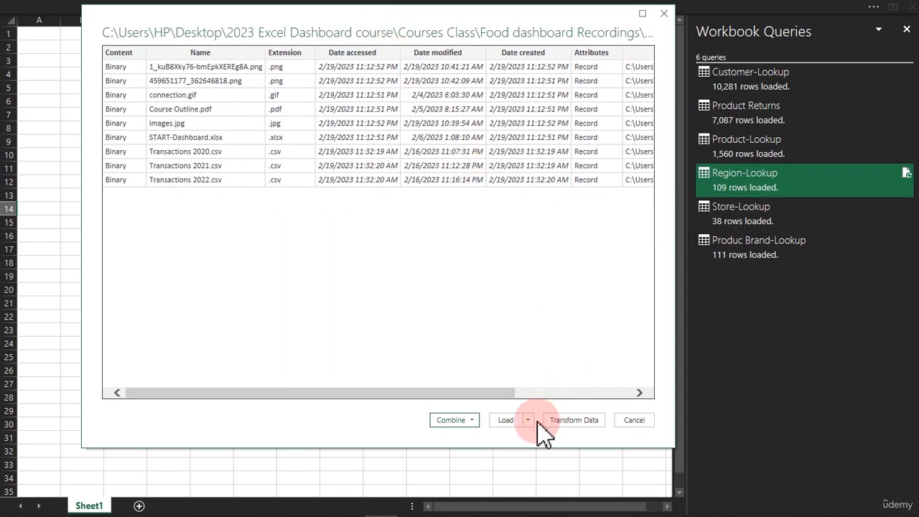
pyautogui.click(472, 420)
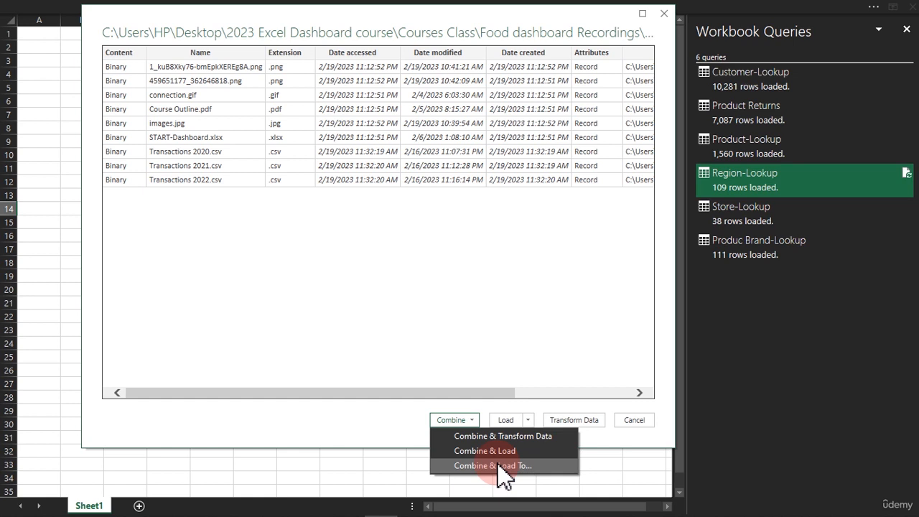
pyautogui.click(589, 424)
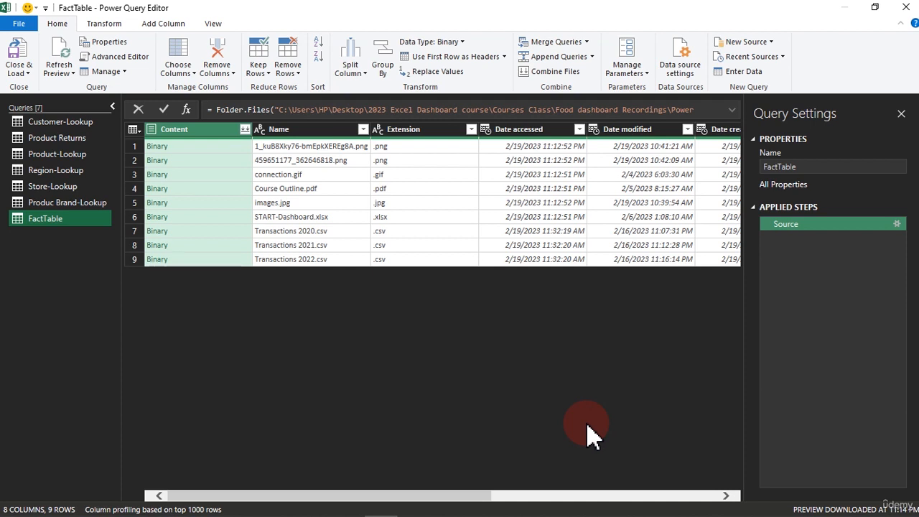
# - Filter the Extension column of the FactTable query to keep only .csv files
pyautogui.click(429, 136)
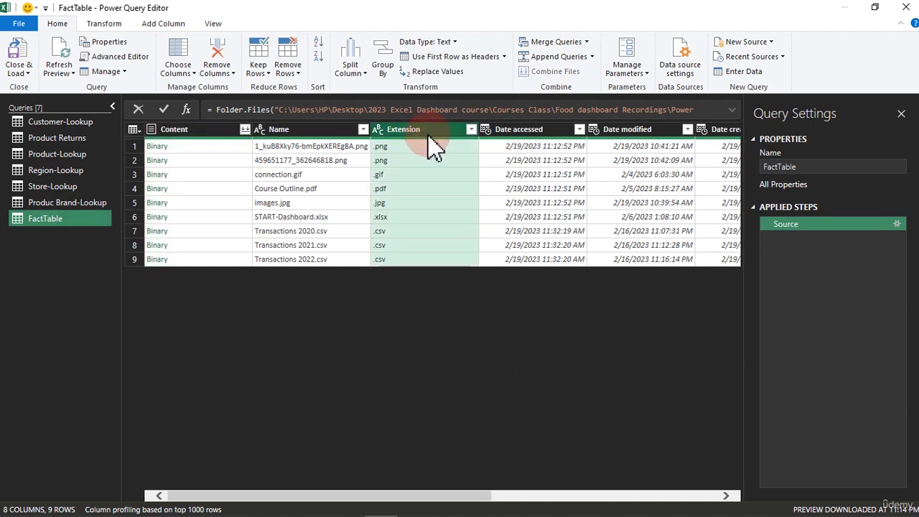
pyautogui.click(471, 130)
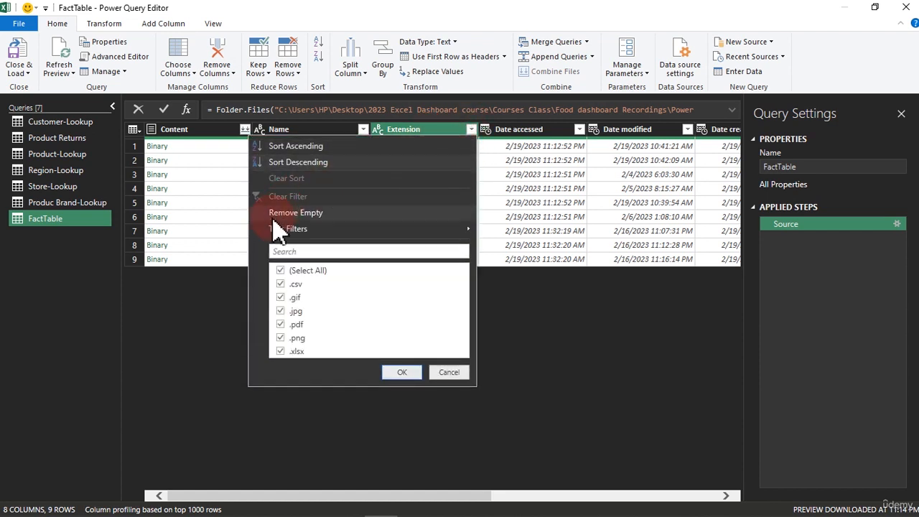
pyautogui.click(281, 271)
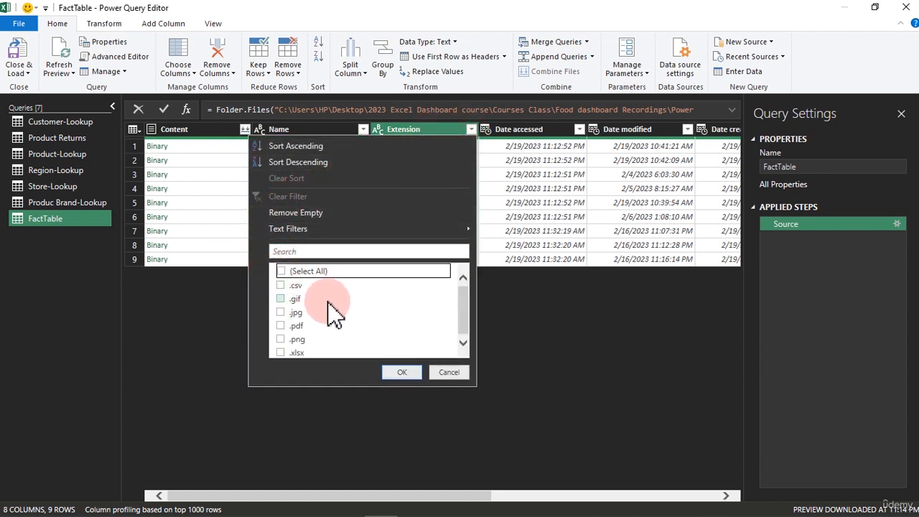
pyautogui.click(290, 287)
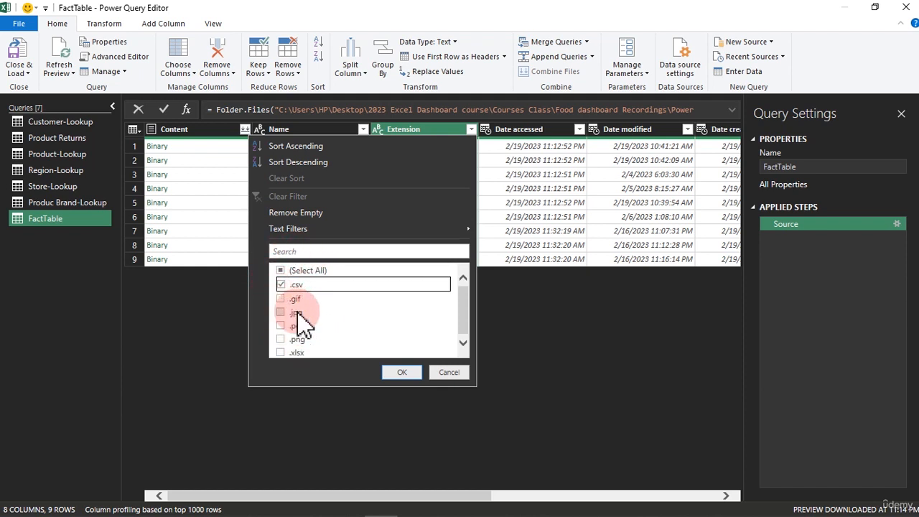
pyautogui.click(402, 373)
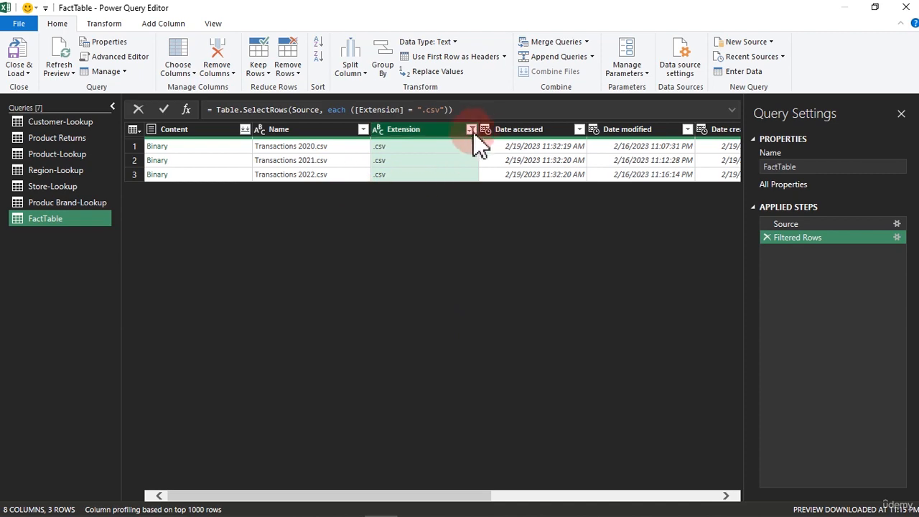
# - Switch to File Explorer and examine the file types inside the FactTable folder, then return to the query editor
pyautogui.moveTo(251, 507)
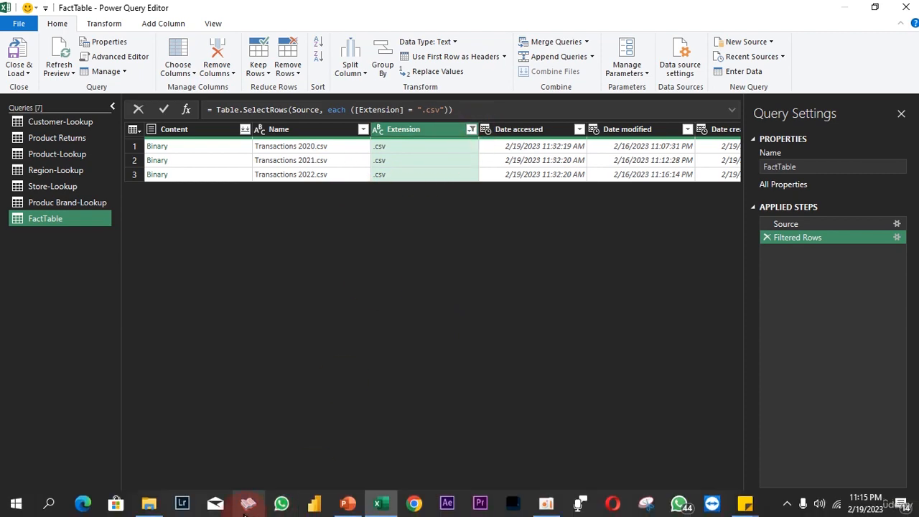
pyautogui.click(158, 505)
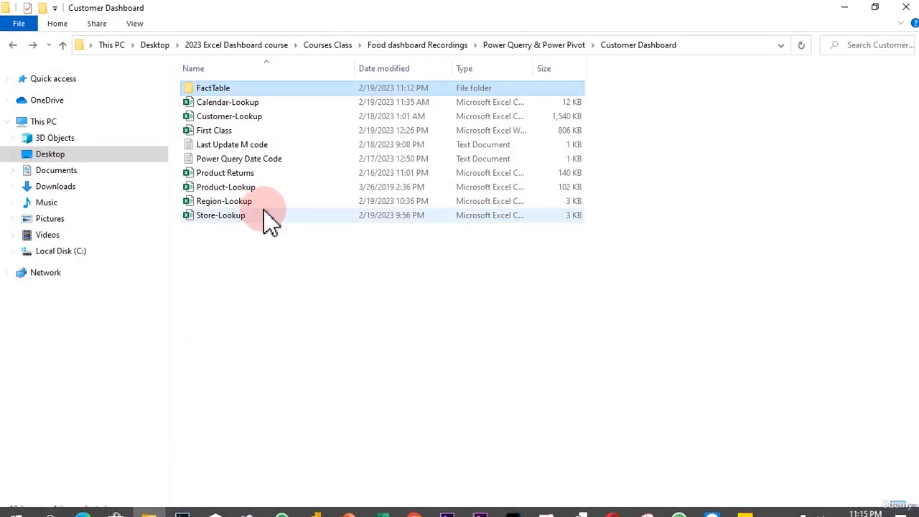
pyautogui.doubleClick(245, 91)
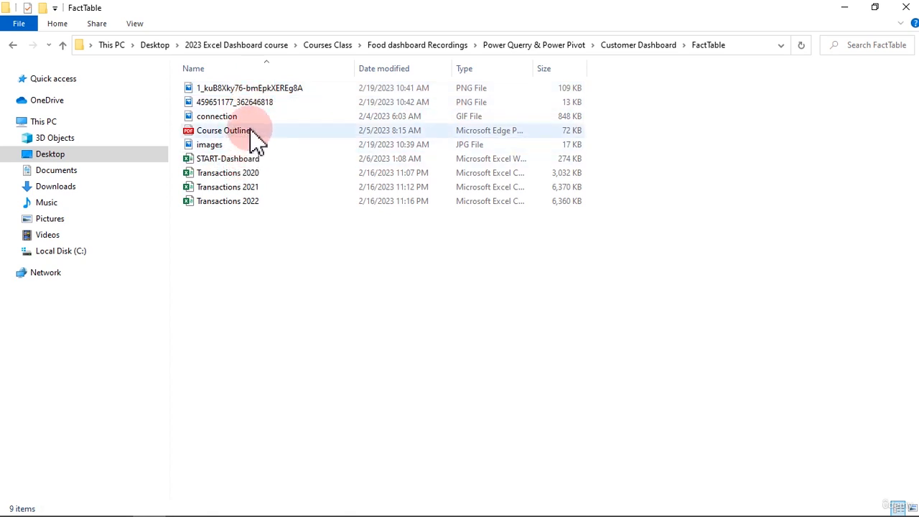
pyautogui.click(843, 9)
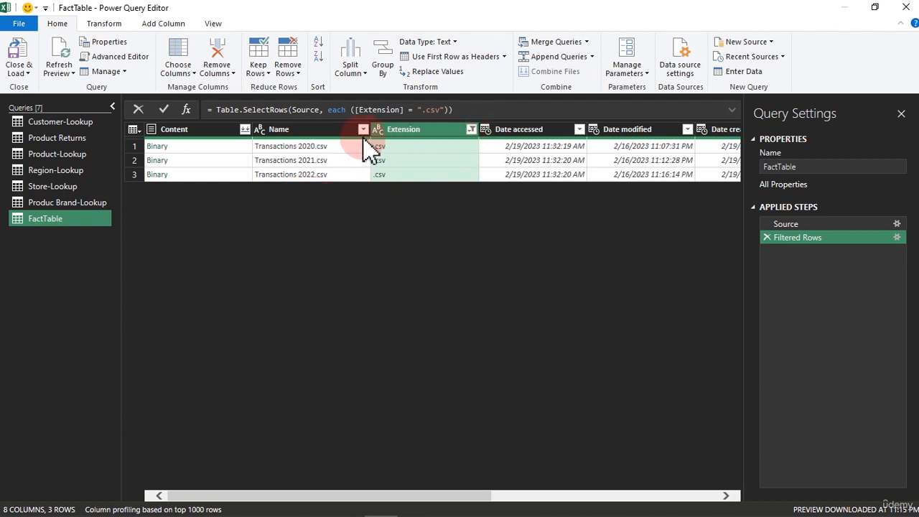
# - Remove every column of the FactTable query except Content
pyautogui.keyDown('ctrl'); pyautogui.click(296, 131); pyautogui.keyUp('ctrl')
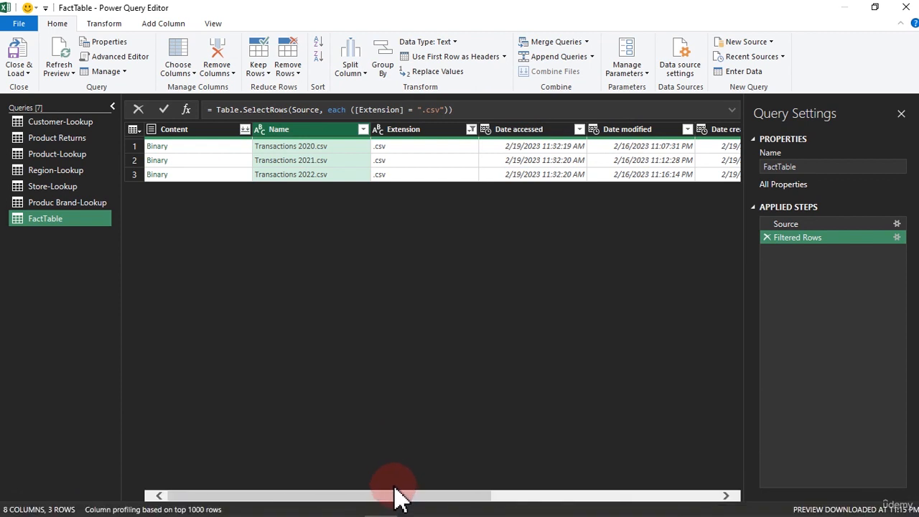
pyautogui.moveTo(396, 494); pyautogui.dragTo(237, 502)
pyautogui.click(185, 131)
pyautogui.rightClick(191, 131)
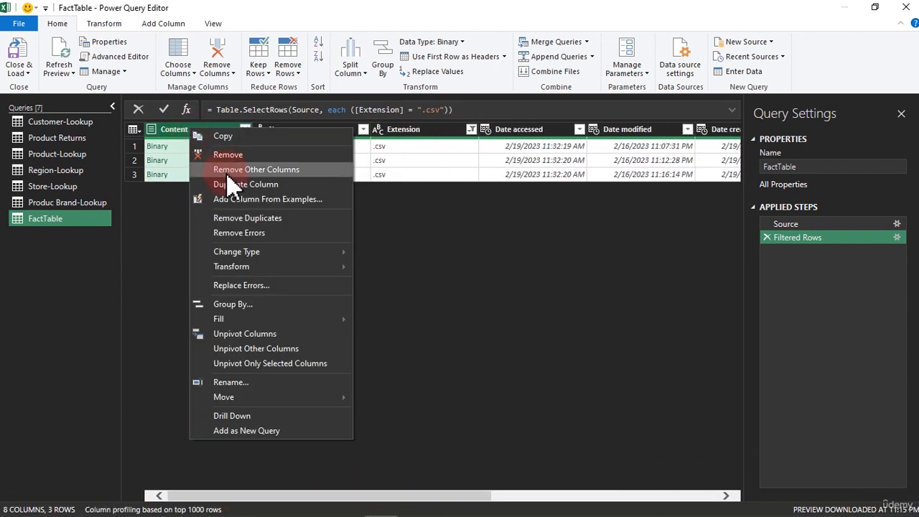
pyautogui.click(236, 170)
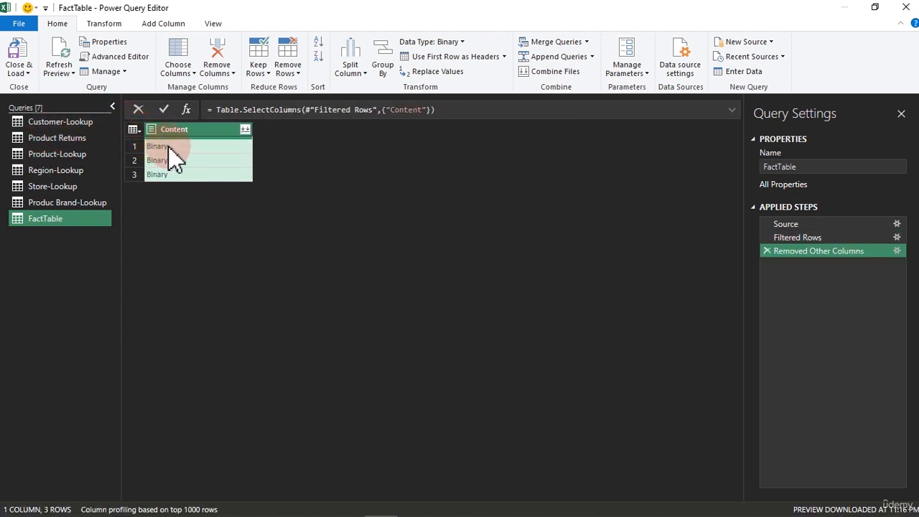
# - Preview the three binaries in the Content column and combine the files, using the first file as sample with a comma delimiter
pyautogui.click(195, 149)
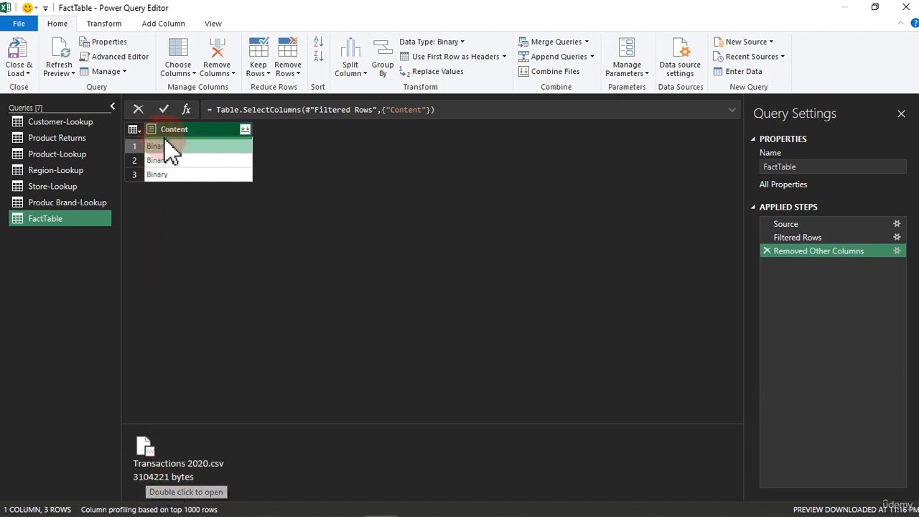
pyautogui.click(184, 161)
pyautogui.click(188, 177)
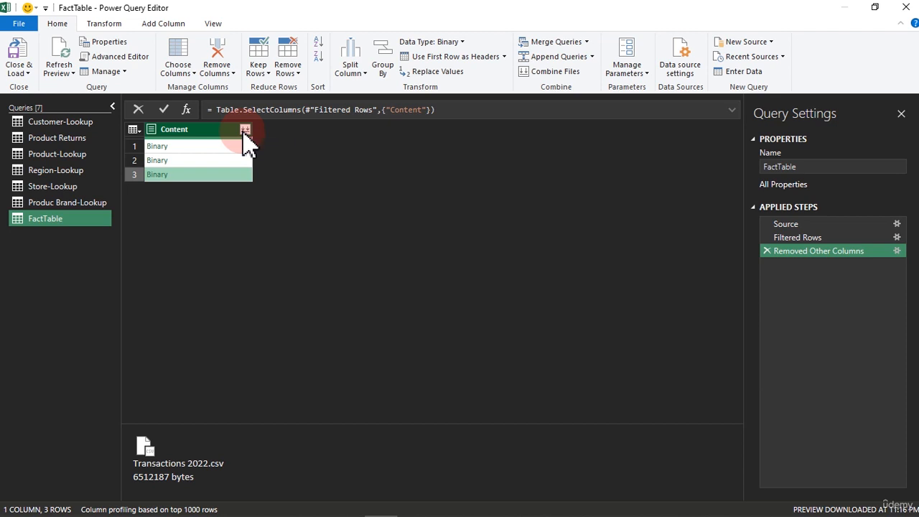
pyautogui.click(244, 130)
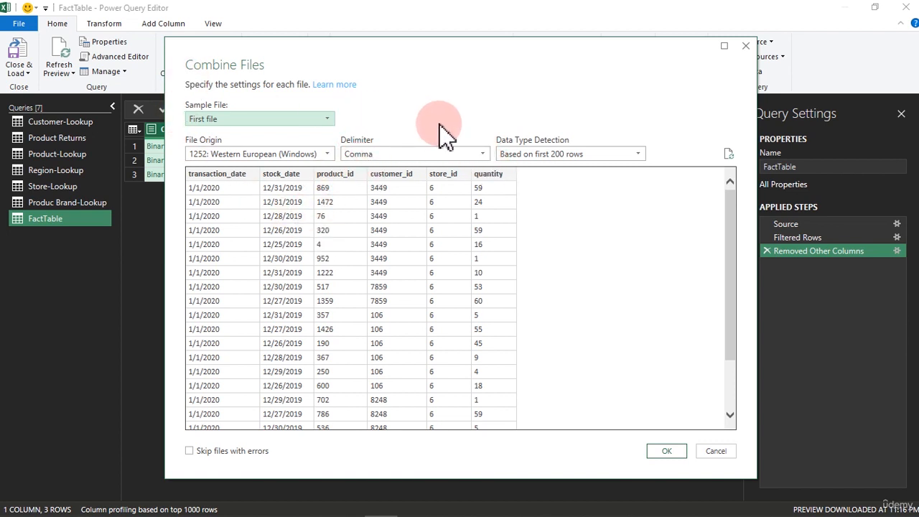
pyautogui.click(671, 453)
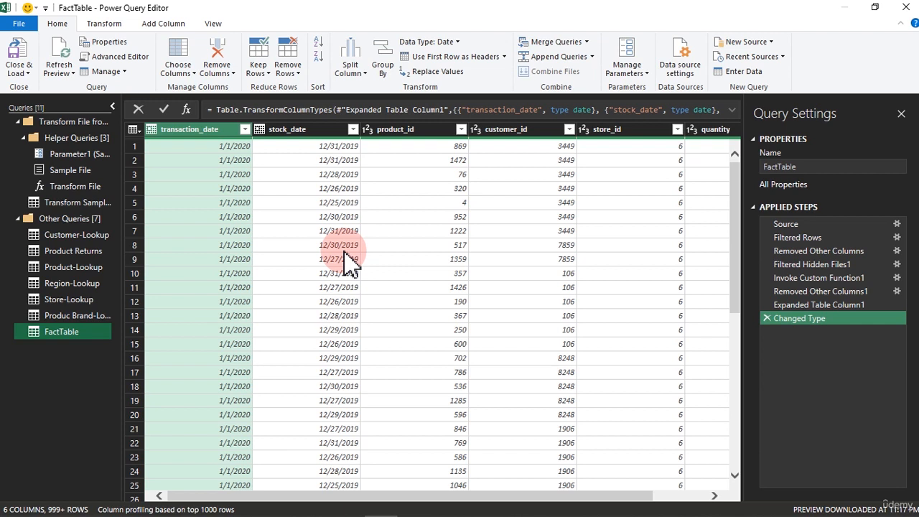
# - Add a Year column extracted from the transaction_date column of the FactTable query
pyautogui.click(156, 25)
pyautogui.click(537, 61)
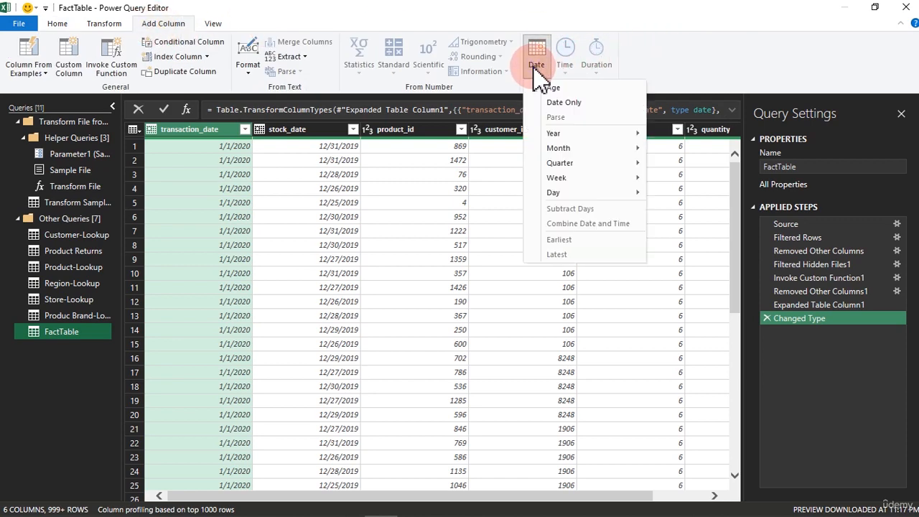
pyautogui.moveTo(574, 131)
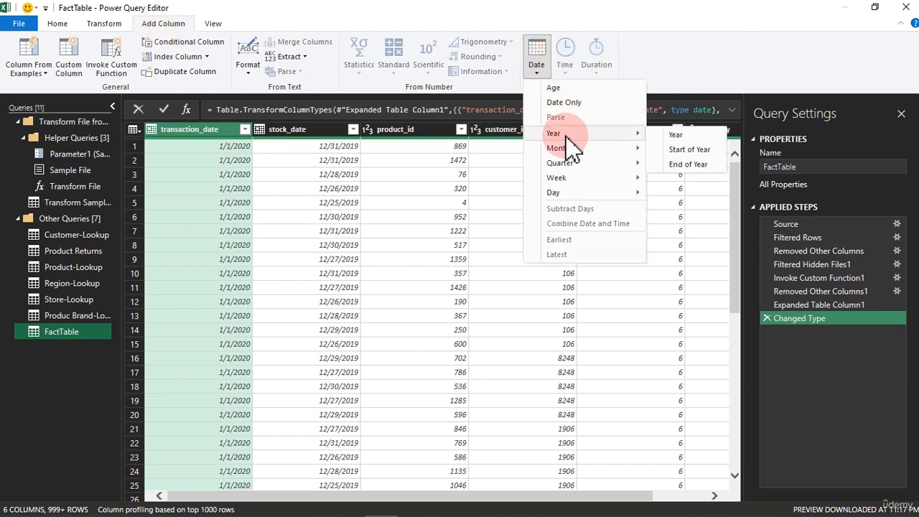
pyautogui.click(672, 134)
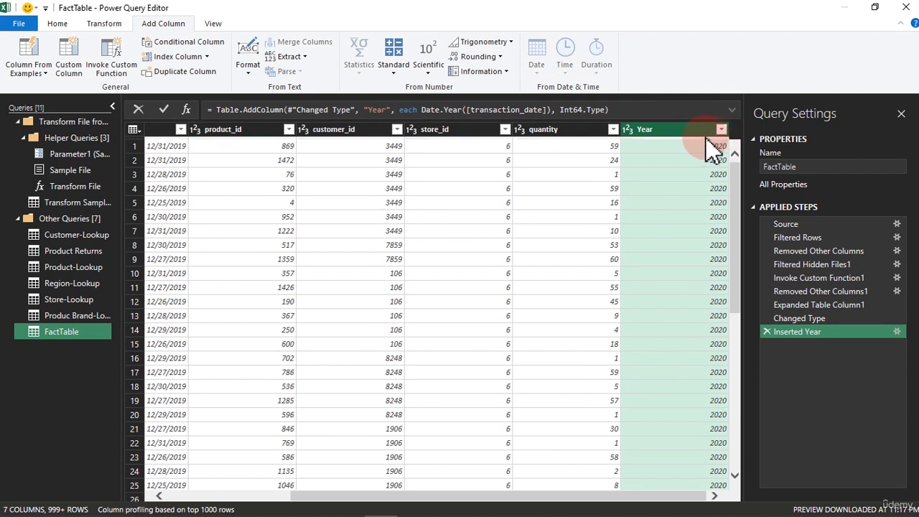
# - Move the Year column to the beginning of the FactTable query
pyautogui.rightClick(705, 138)
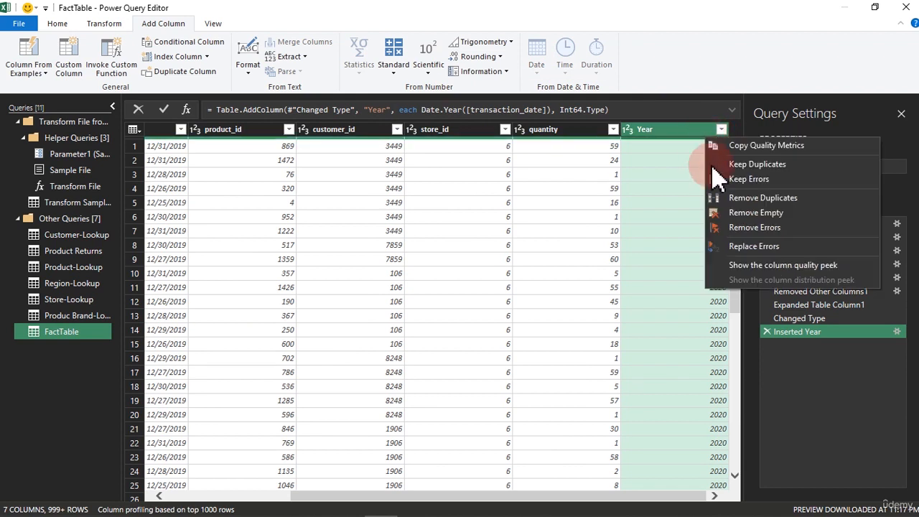
pyautogui.click(657, 130)
pyautogui.rightClick(660, 131)
pyautogui.moveTo(700, 412)
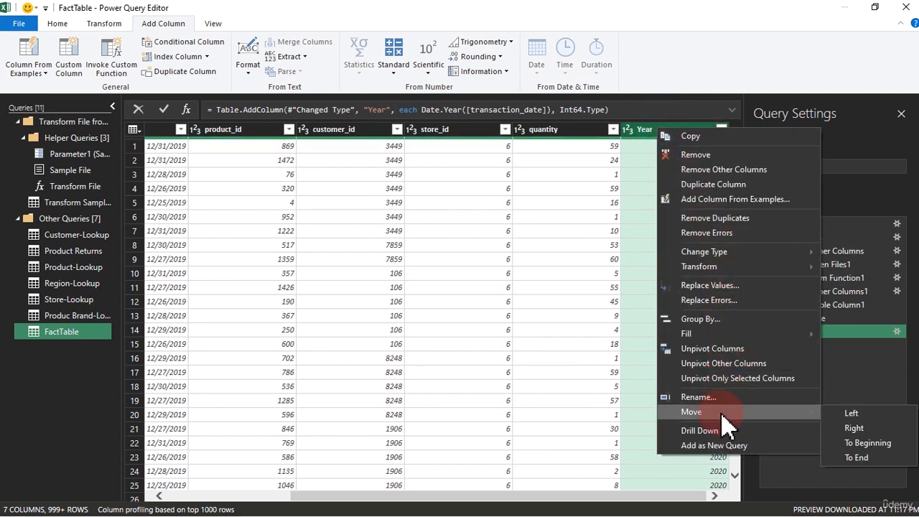
pyautogui.click(871, 443)
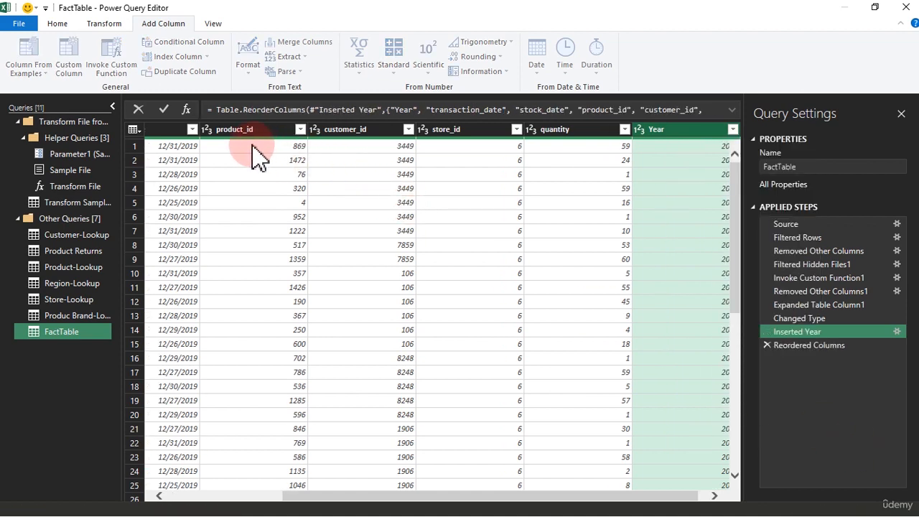
# - Load the complete value list in the Year column's filter to check the years, and remove the Year column
pyautogui.click(245, 129)
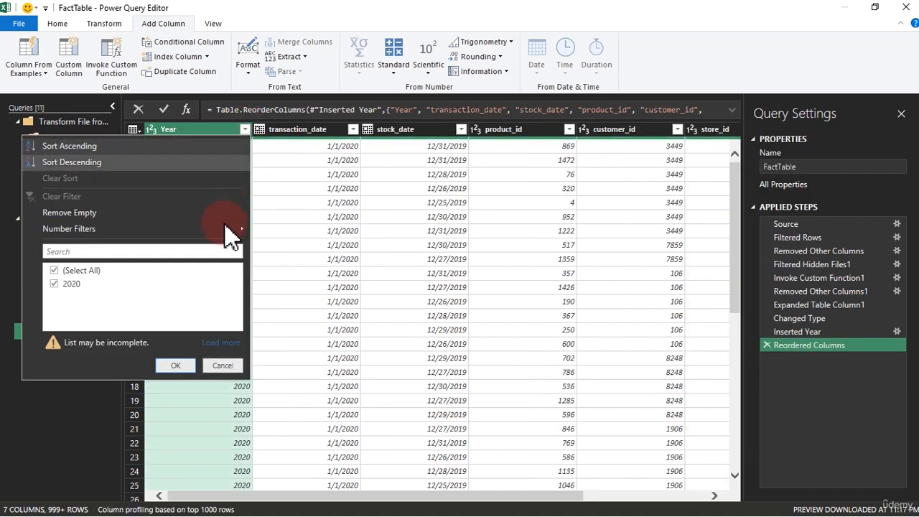
pyautogui.click(222, 343)
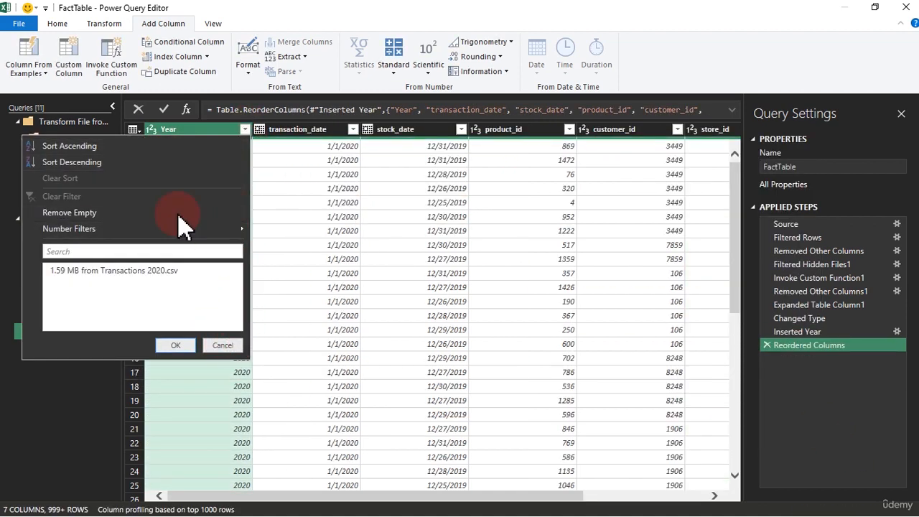
pyautogui.click(115, 310)
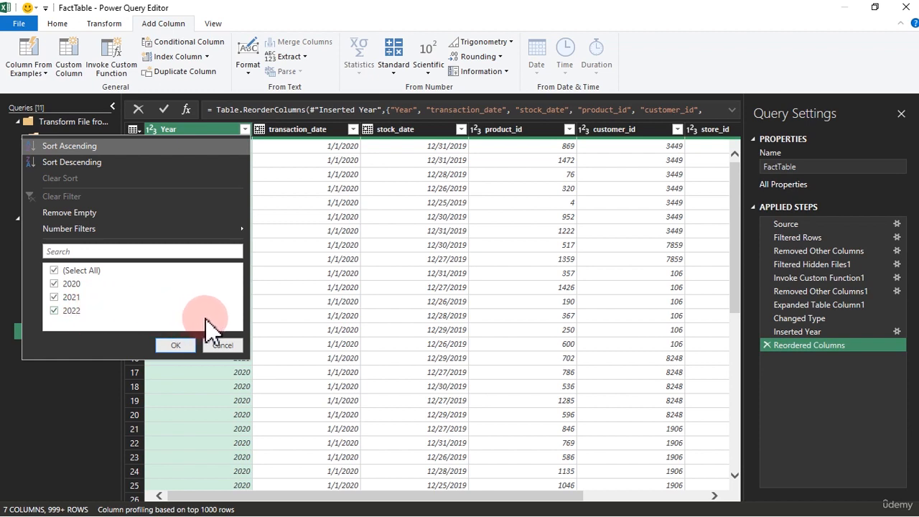
pyautogui.click(222, 345)
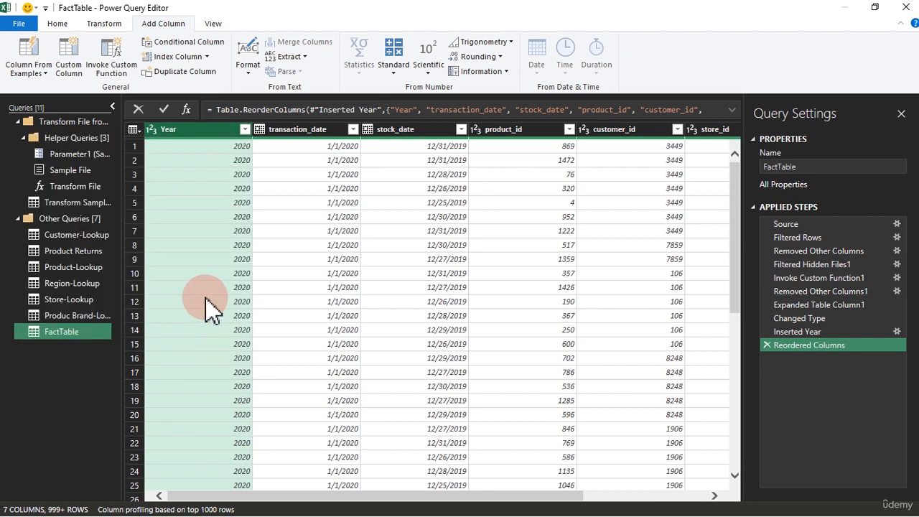
pyautogui.rightClick(199, 137)
pyautogui.click(230, 160)
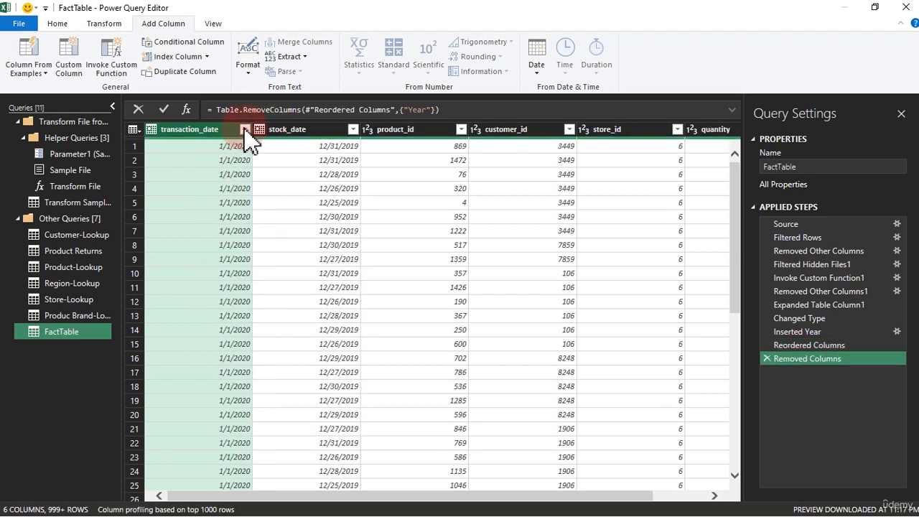
# - Load more values in the transaction_date filter and examine the range of dates without applying a filter
pyautogui.click(246, 131)
pyautogui.click(217, 359)
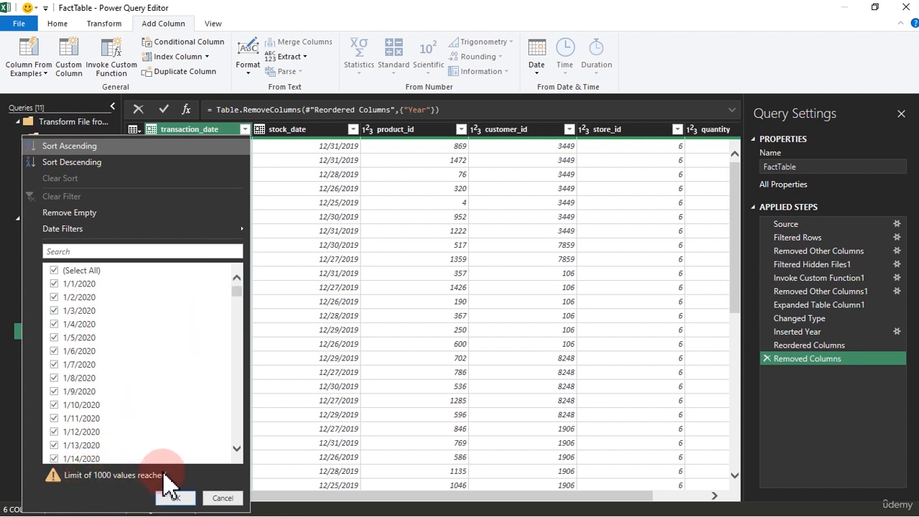
pyautogui.moveTo(242, 293); pyautogui.dragTo(237, 448)
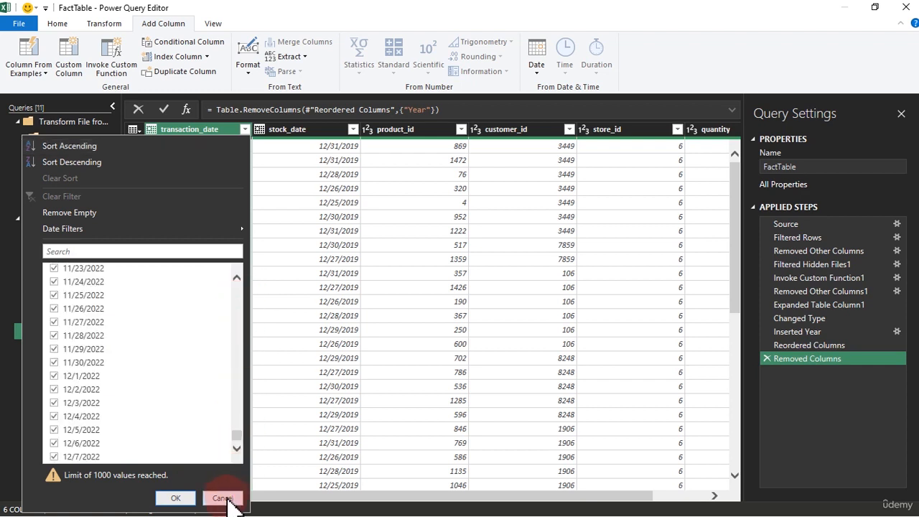
pyautogui.click(223, 497)
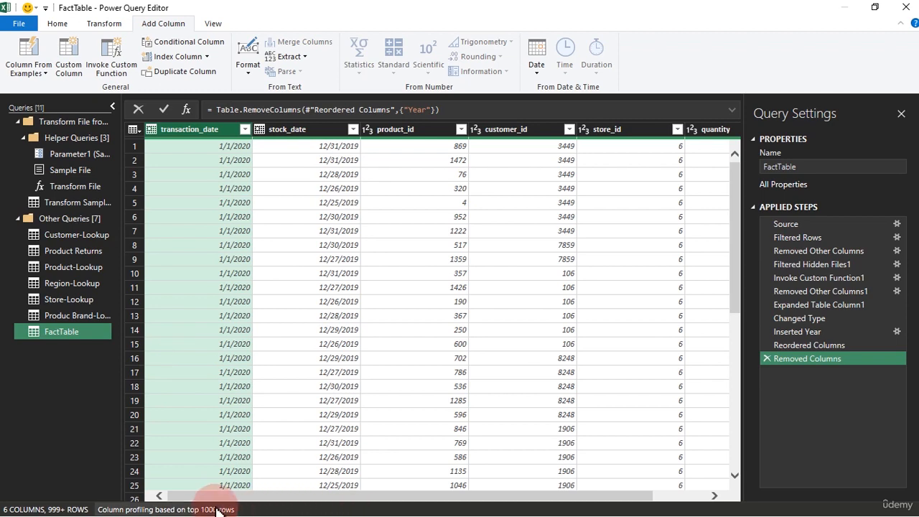
# - Switch to File Explorer to review the transaction files in the FactTable folder, and return to the query editor
pyautogui.press('super')
pyautogui.click(151, 505)
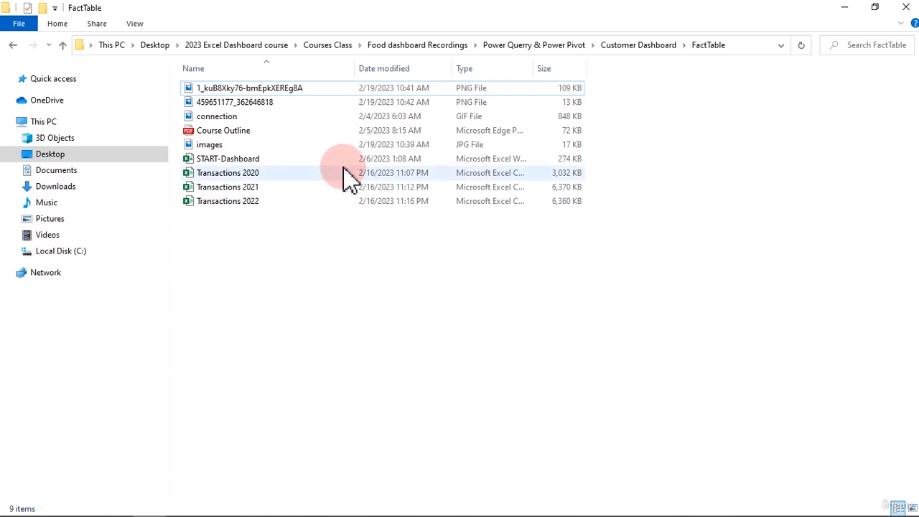
pyautogui.click(845, 10)
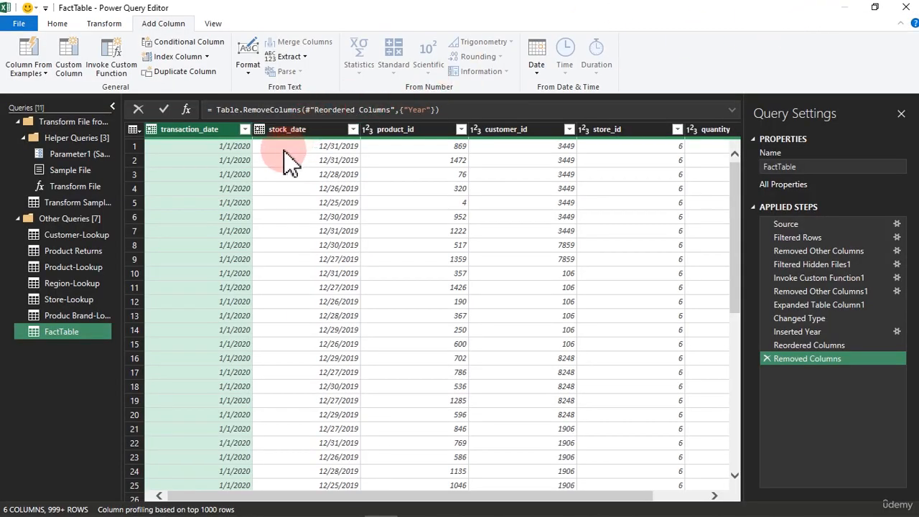
pyautogui.click(57, 27)
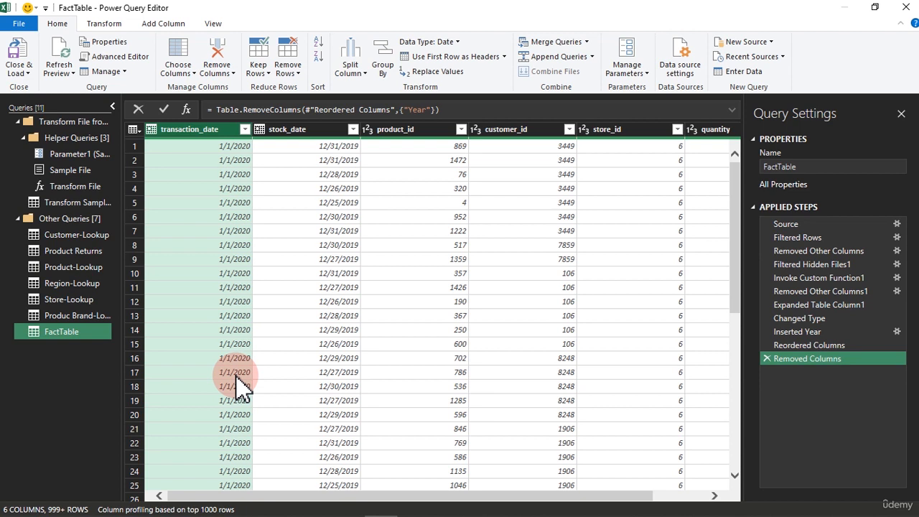
pyautogui.click(201, 315)
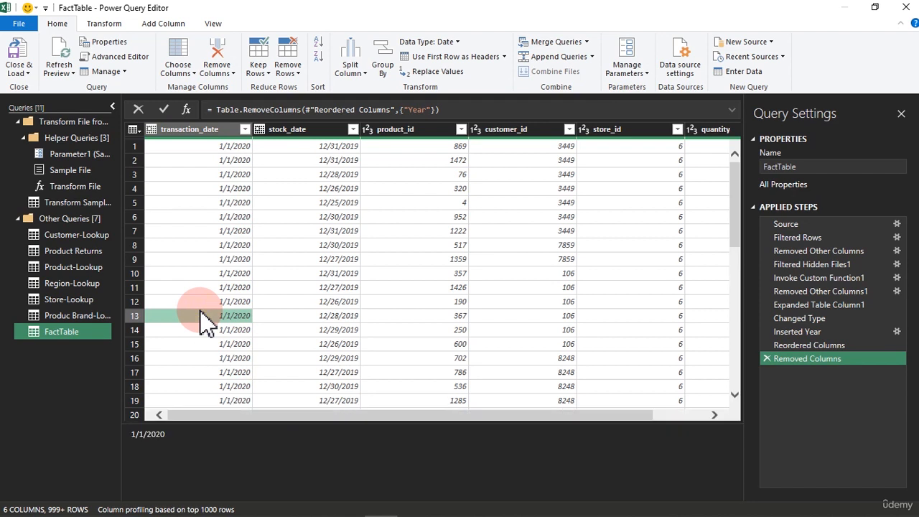